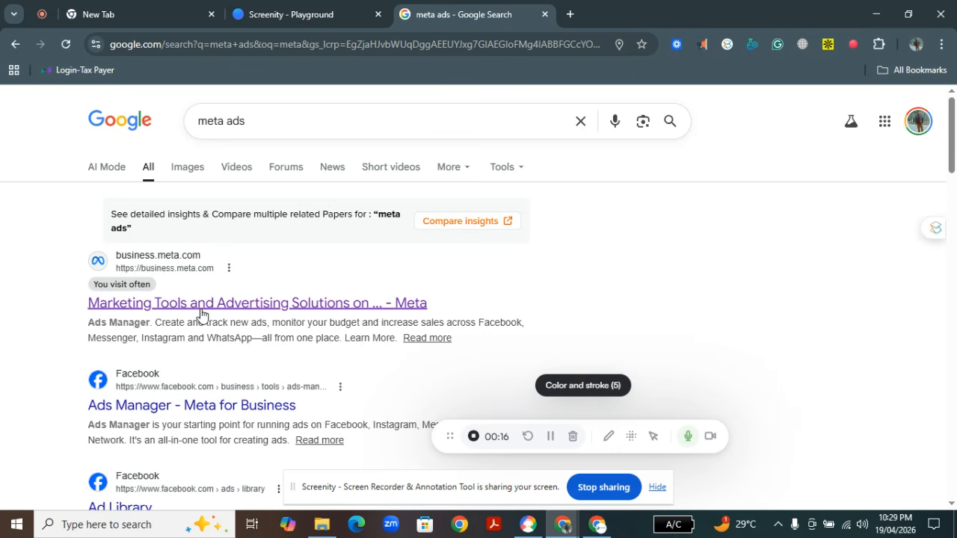
Open Meta Ads Manager from the Meta business site and start creating a new campaign
left_click(200, 314)
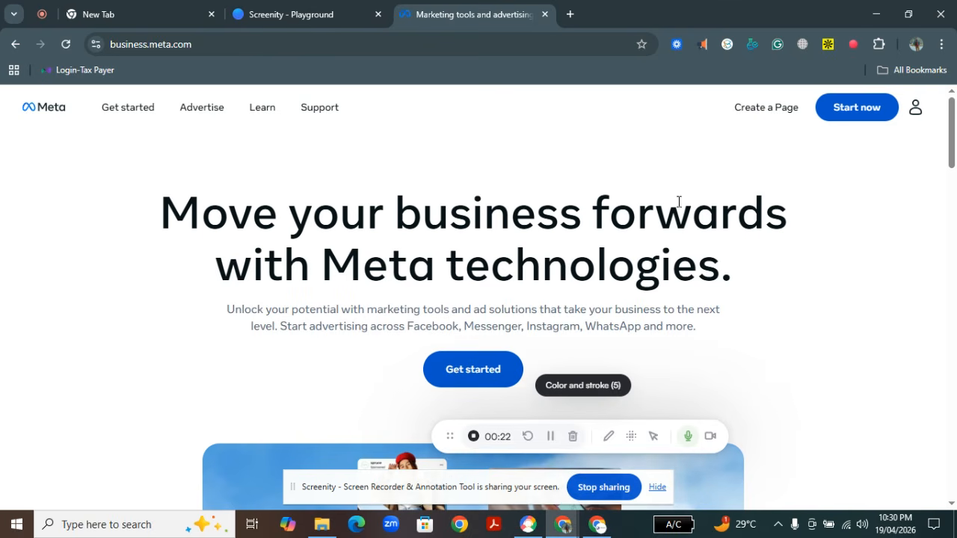
left_click(855, 116)
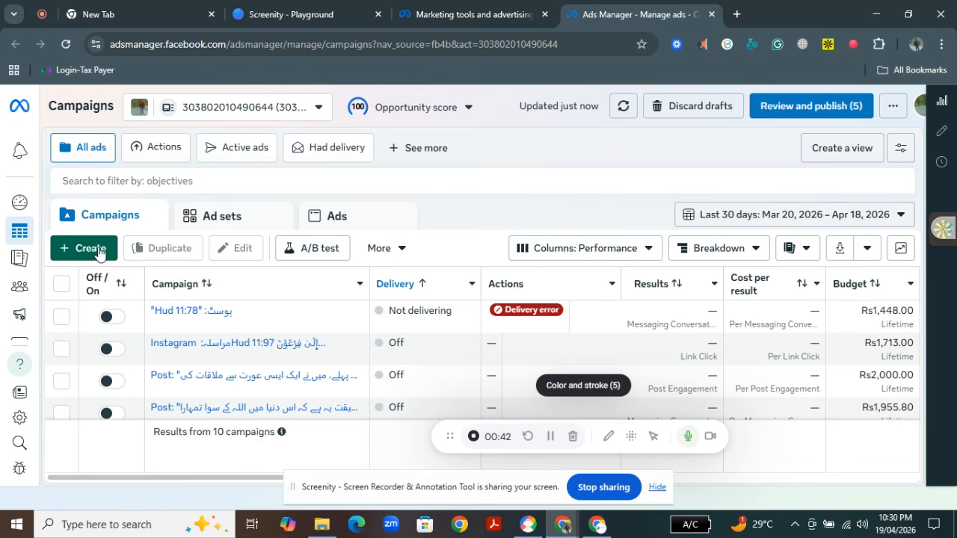
left_click(88, 248)
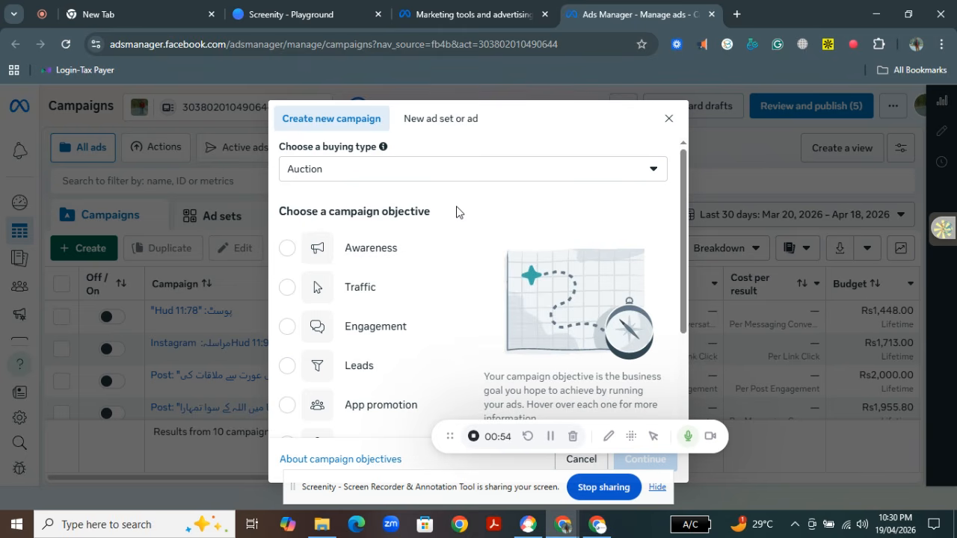
Choose Awareness as the campaign objective and continue to the campaign setup
mouse_move(685, 217)
left_mouse_down()
mouse_move(686, 273)
mouse_move(692, 226)
left_mouse_up()
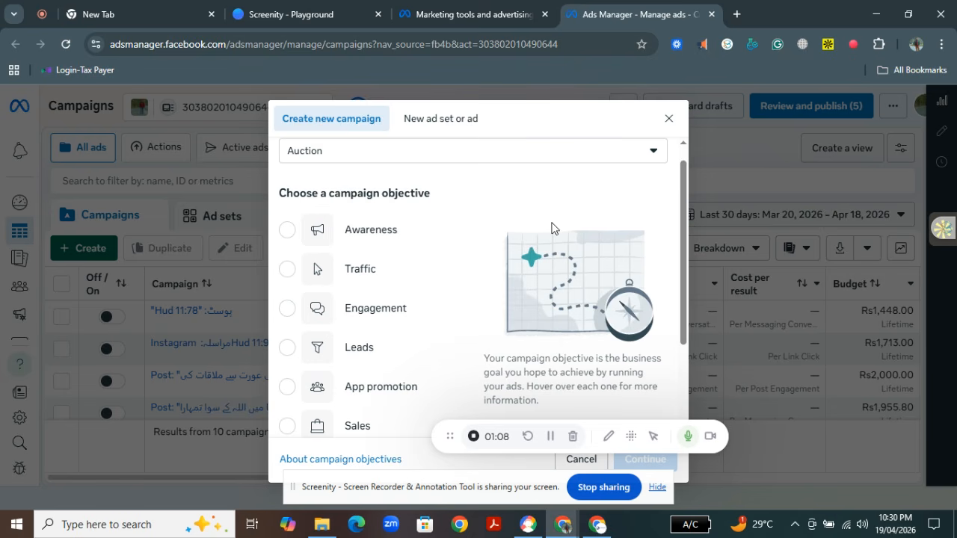
mouse_move(348, 228)
left_click(301, 230)
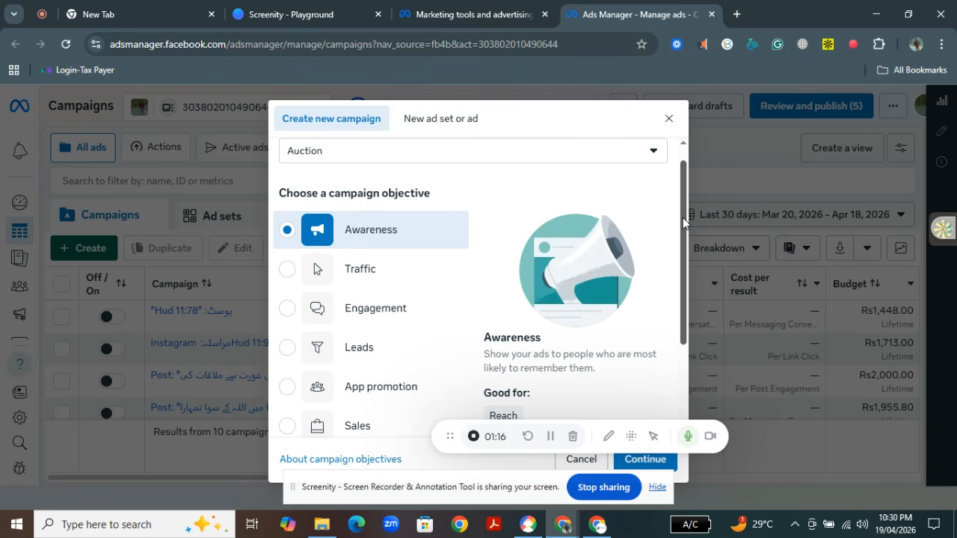
left_click_drag(683, 218, 683, 239)
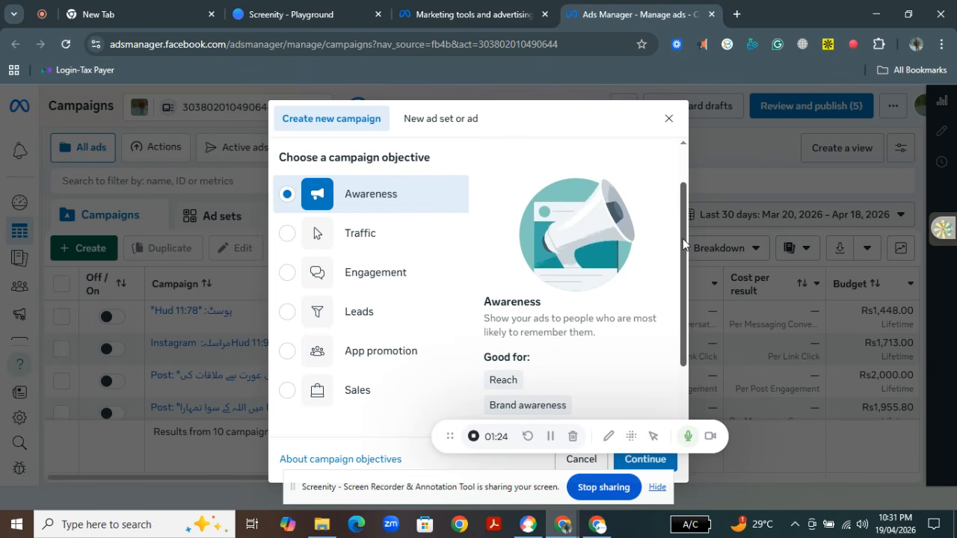
left_click_drag(682, 239, 647, 364)
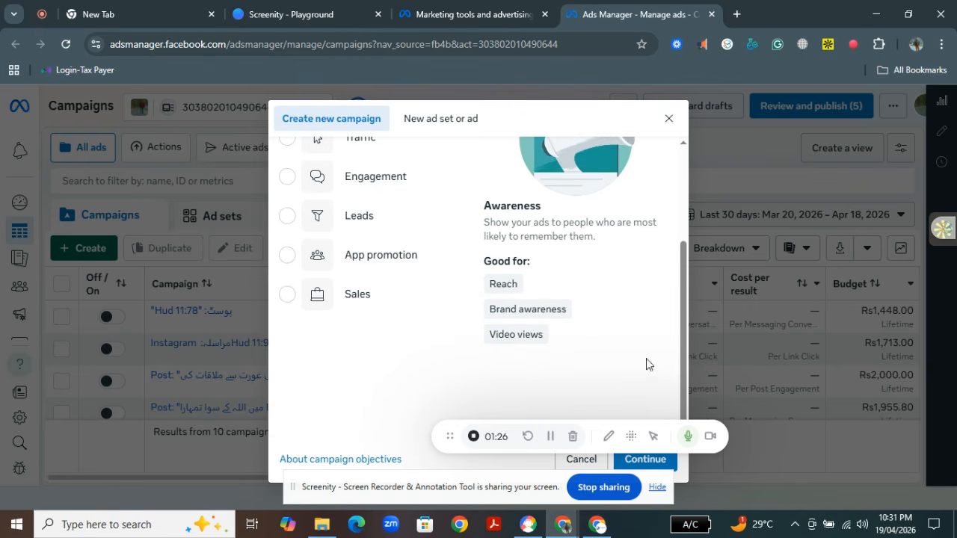
left_click_drag(447, 436, 875, 102)
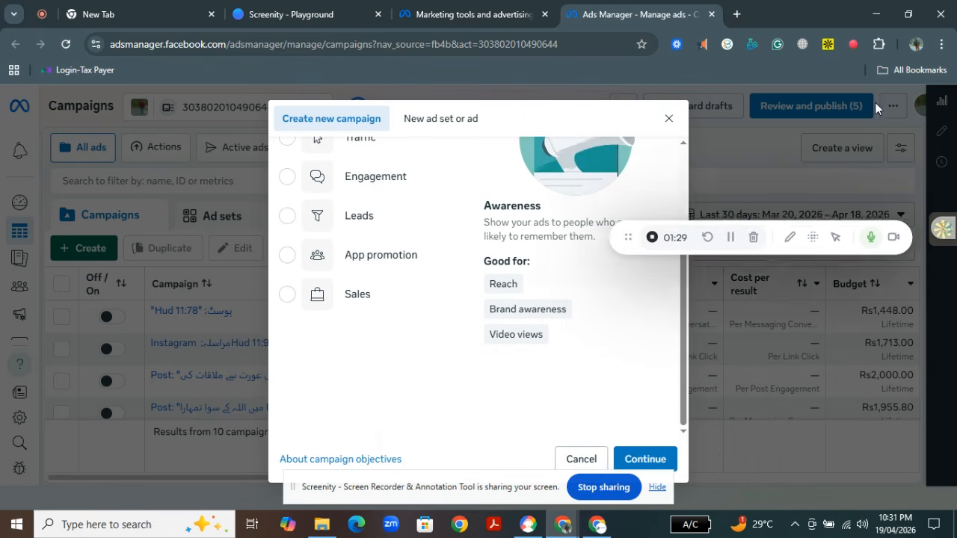
left_click(648, 459)
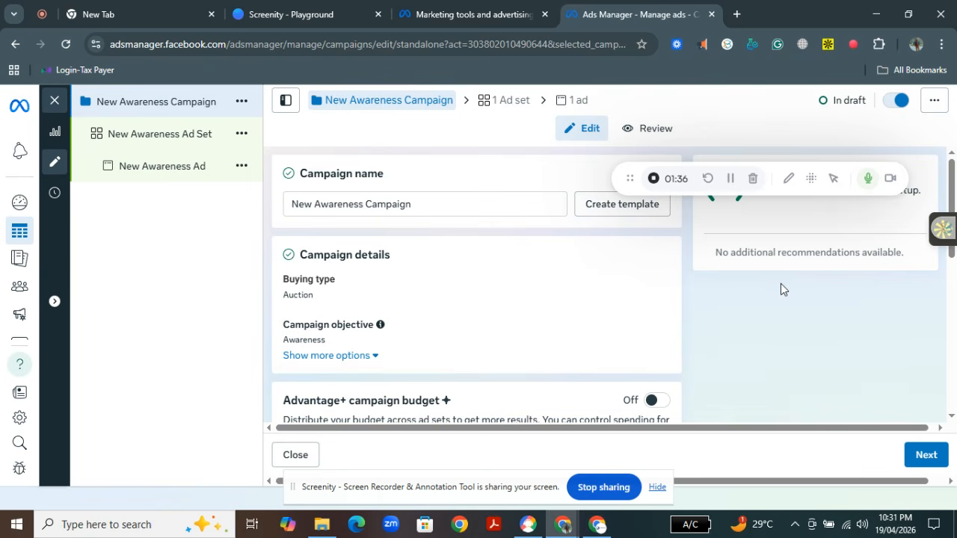
Review the campaign details, extra options, Advantage+ budget and A/B test settings
scroll(955, 177, "down", 1)
scroll(956, 168, "up", 1)
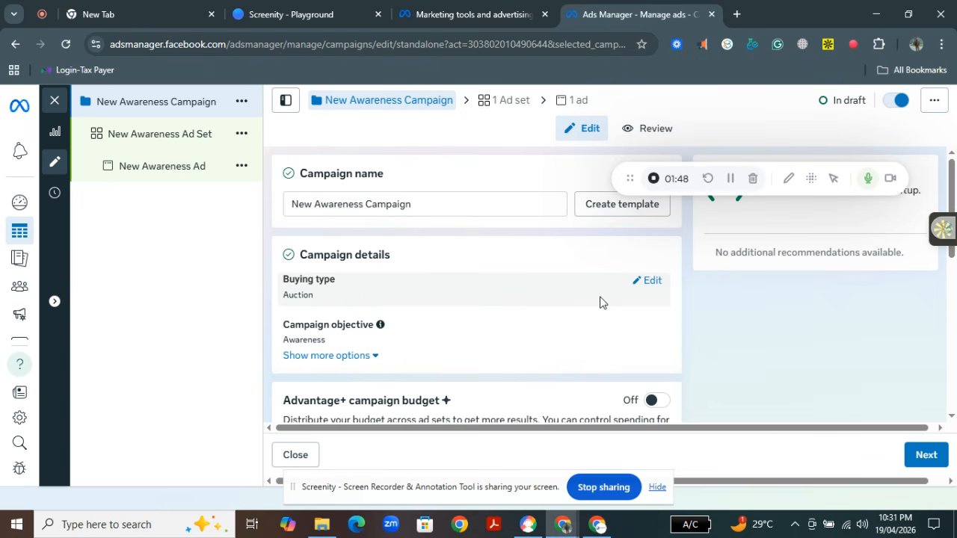
left_click(370, 358)
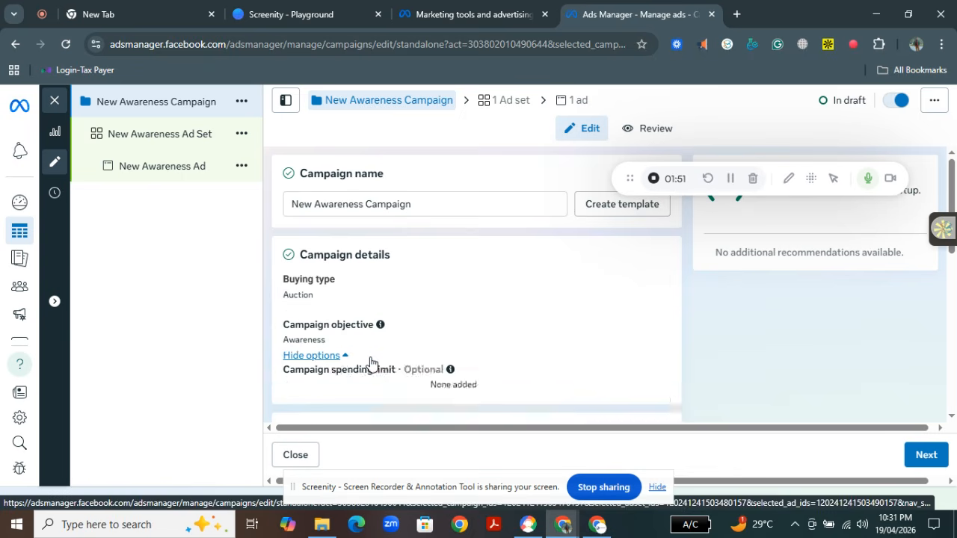
scroll(955, 213, "down", 1)
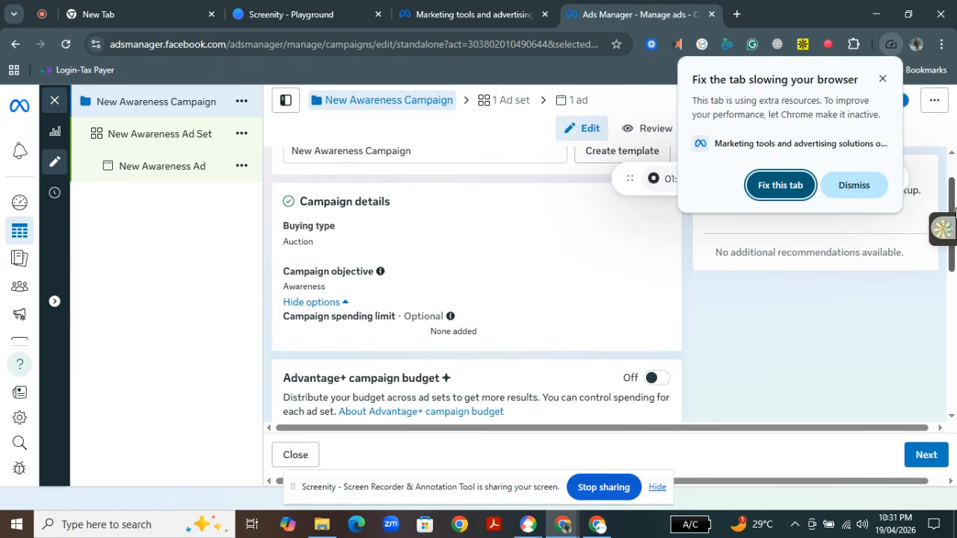
left_click_drag(955, 213, 955, 216)
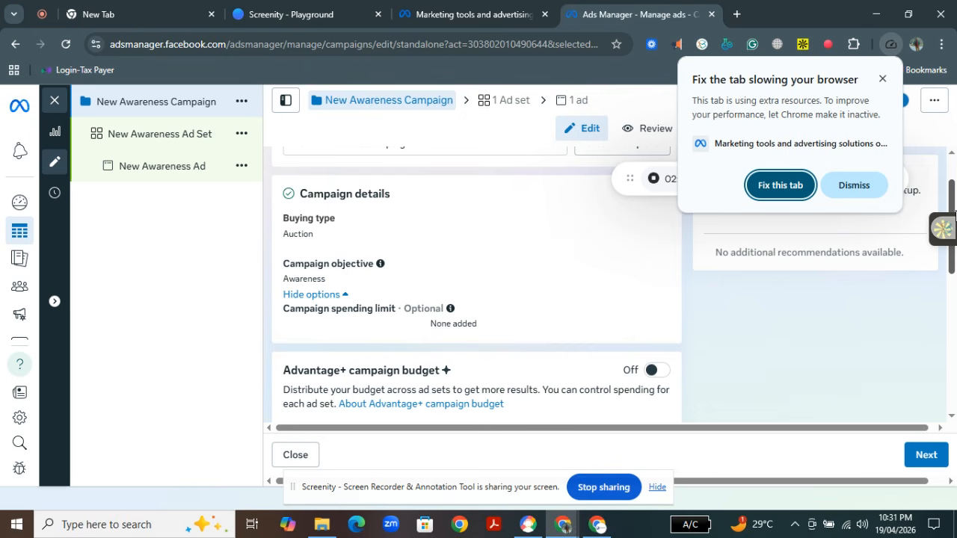
left_click_drag(954, 202, 955, 259)
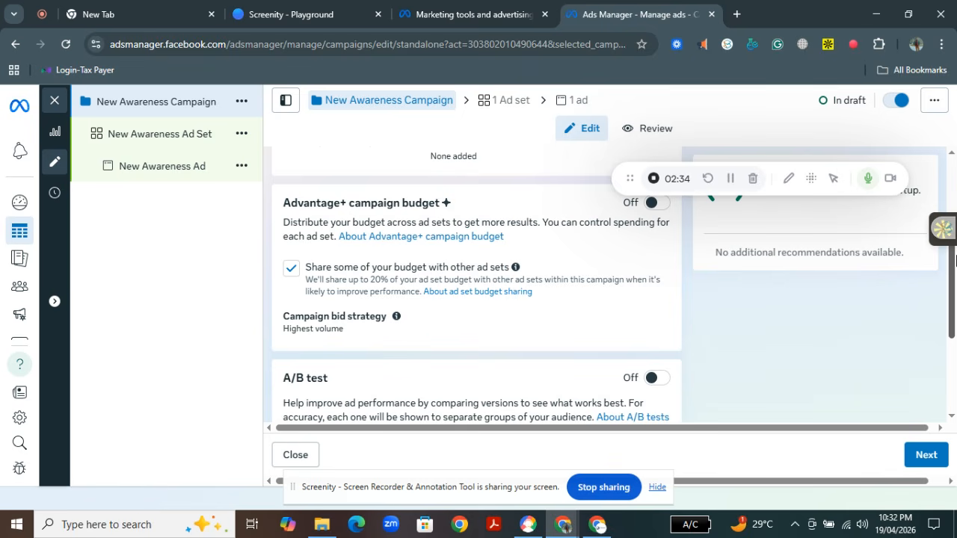
scroll(954, 280, "down", 1)
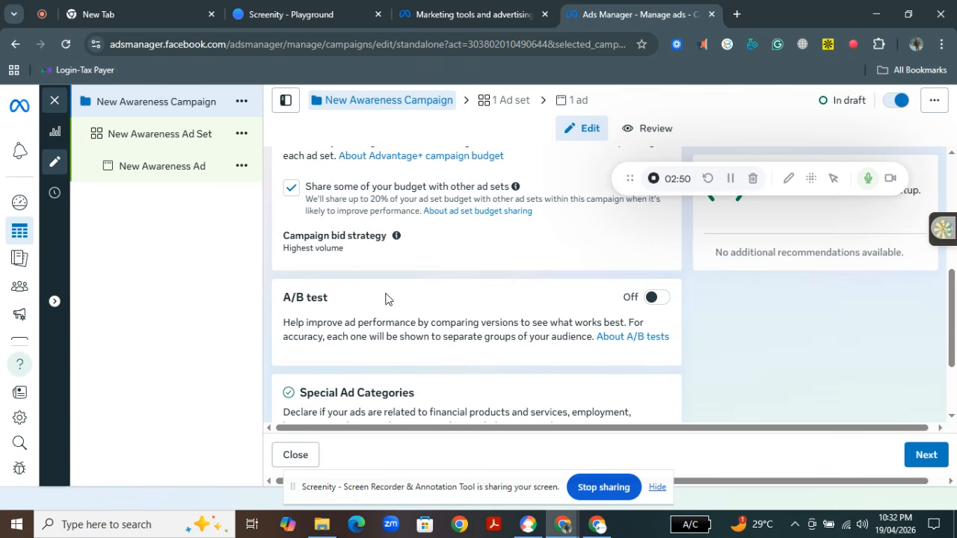
left_click_drag(954, 303, 953, 356)
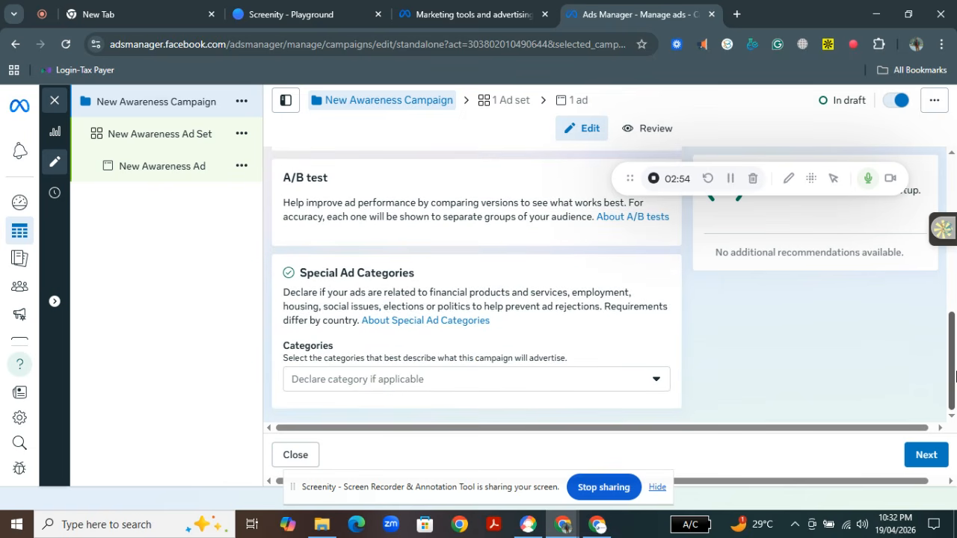
Leave the special ad categories undeclared and proceed to the ad set settings
left_click(663, 384)
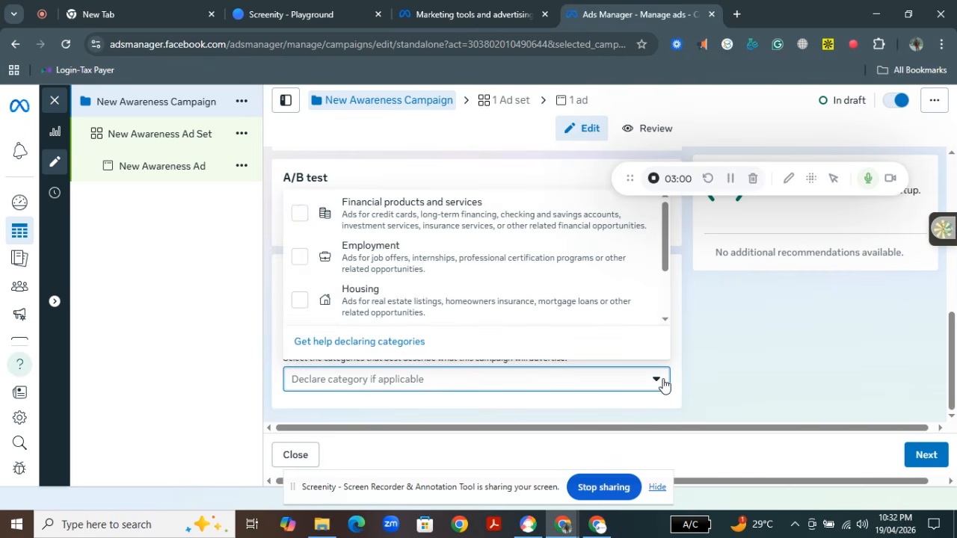
left_click(662, 384)
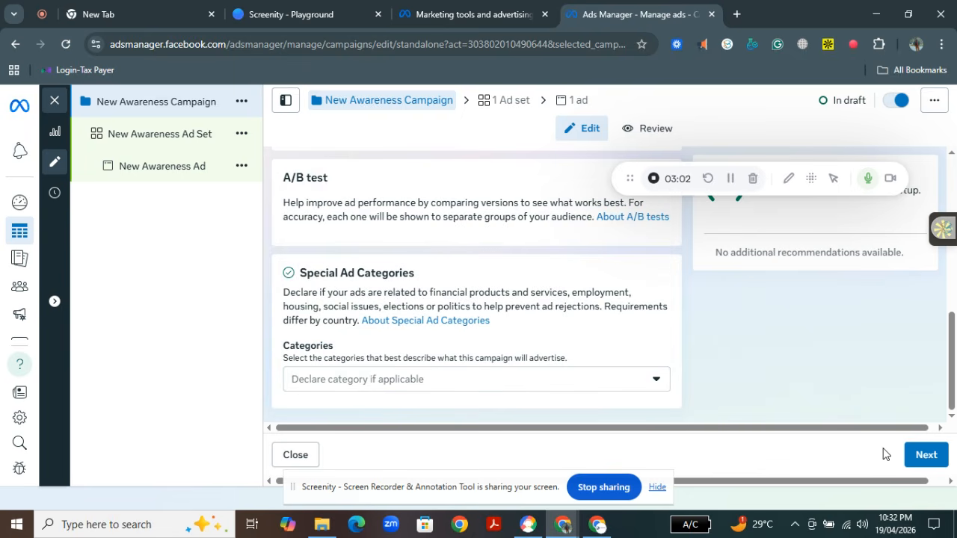
left_click(919, 457)
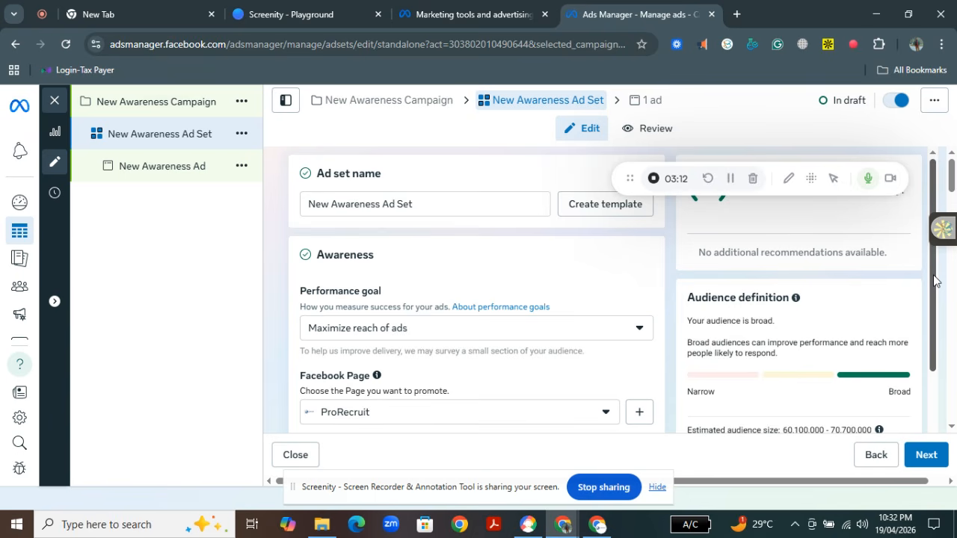
Examine the available performance goal options for the ad set
left_click_drag(934, 276, 937, 294)
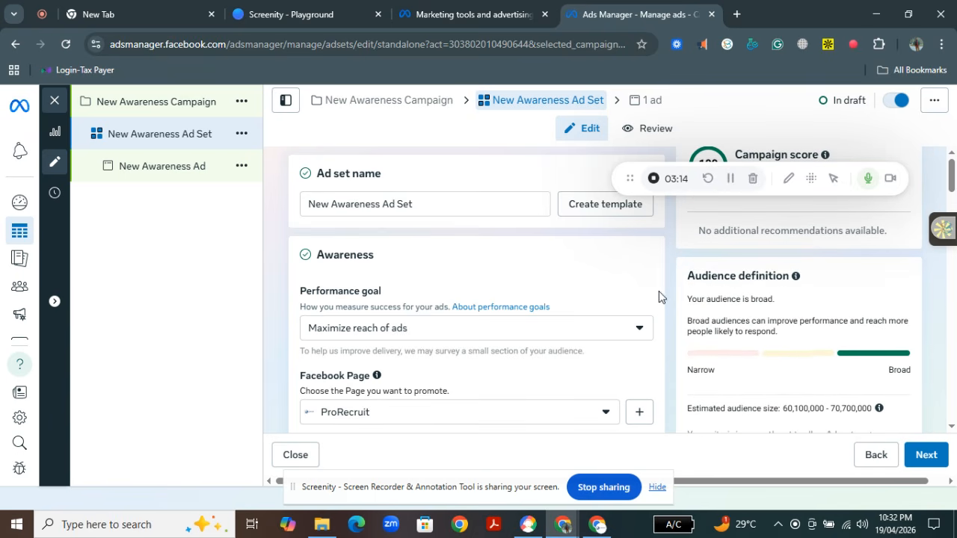
left_click(625, 336)
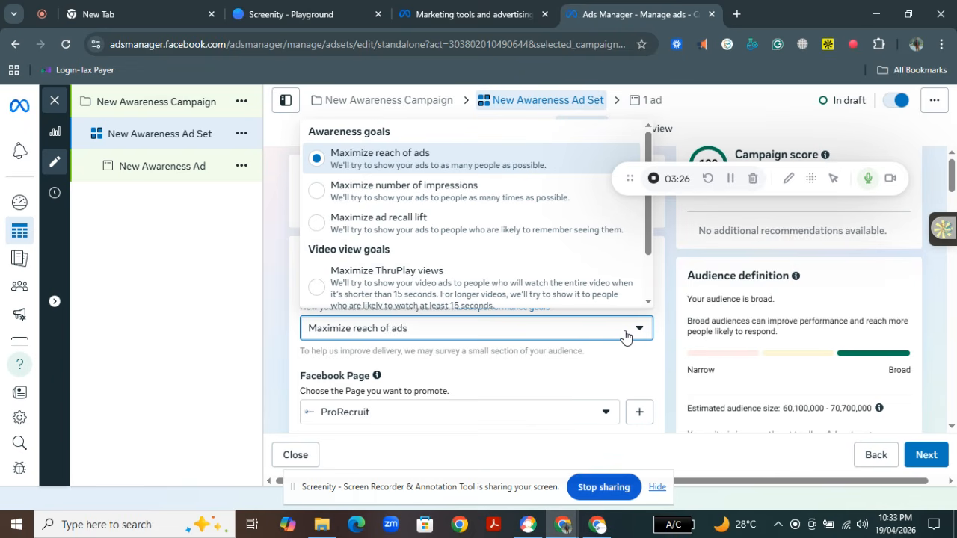
left_click(625, 335)
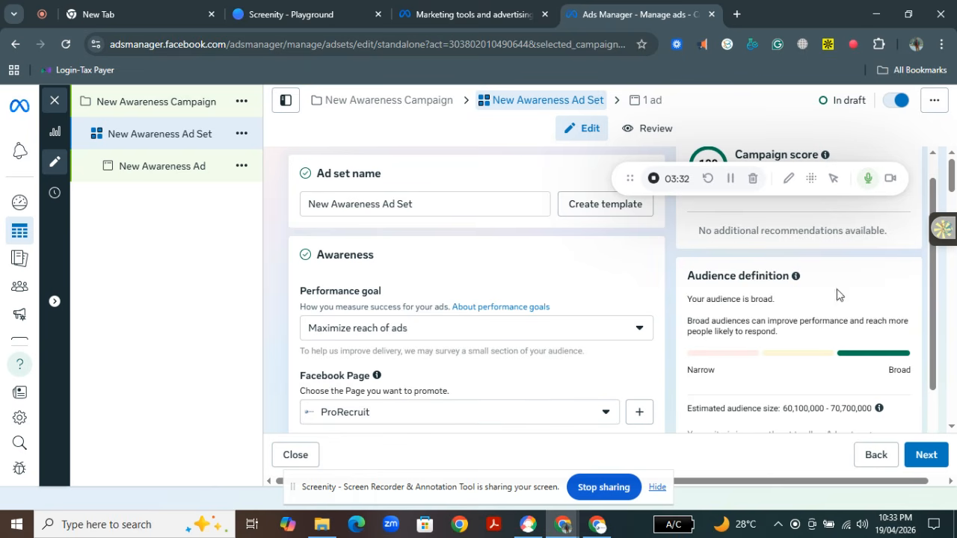
Review the ad set's frequency control, value rules, budget, schedule and audience settings
left_click_drag(953, 186, 955, 220)
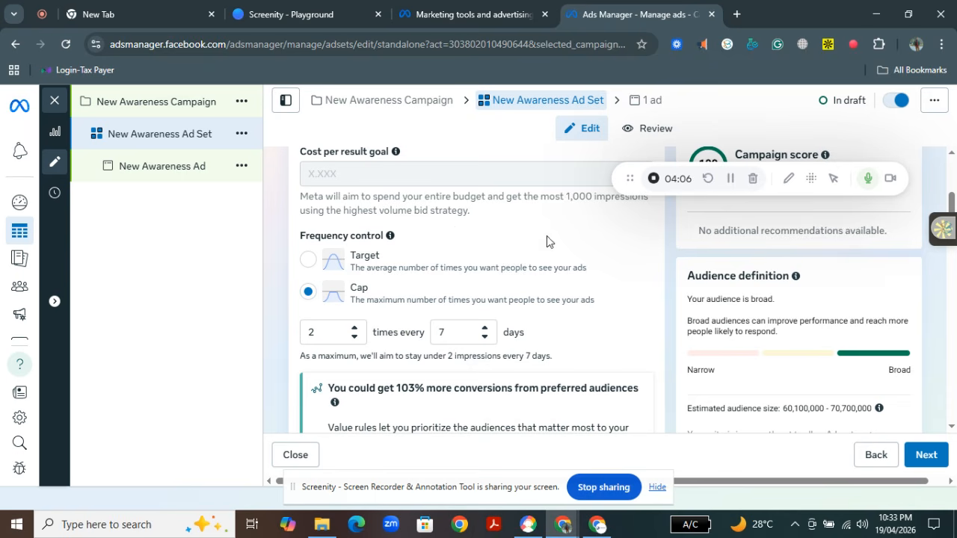
scroll(953, 205, "down", 4)
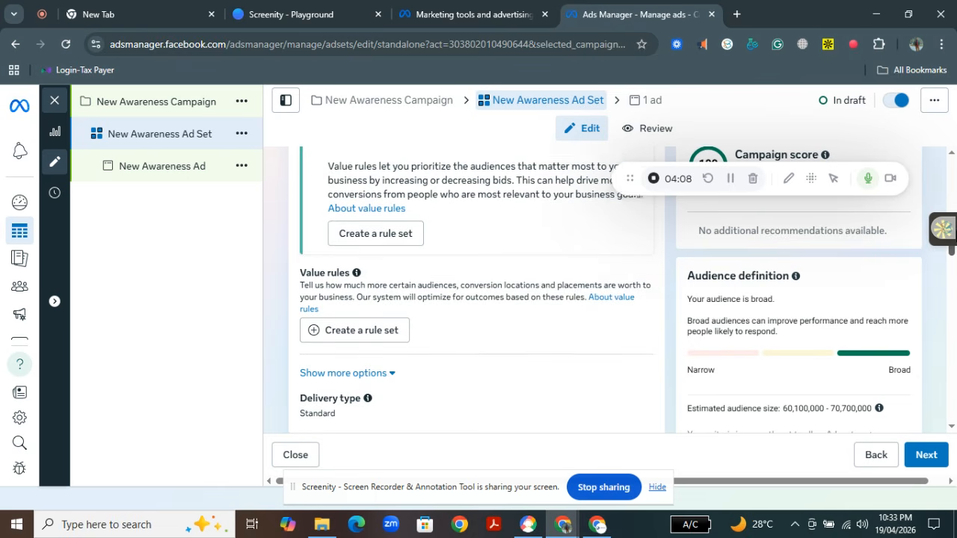
scroll(951, 217, "down", 1)
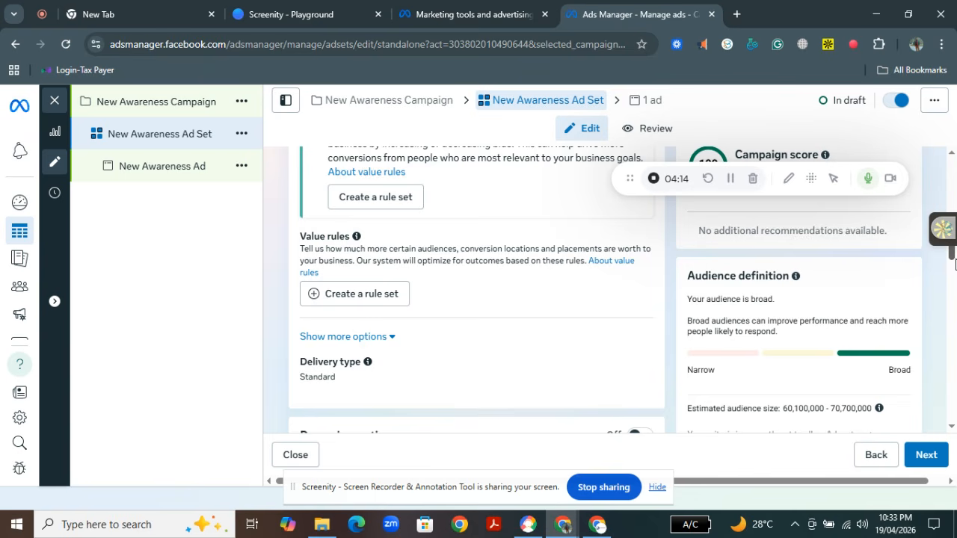
scroll(954, 267, "down", 1)
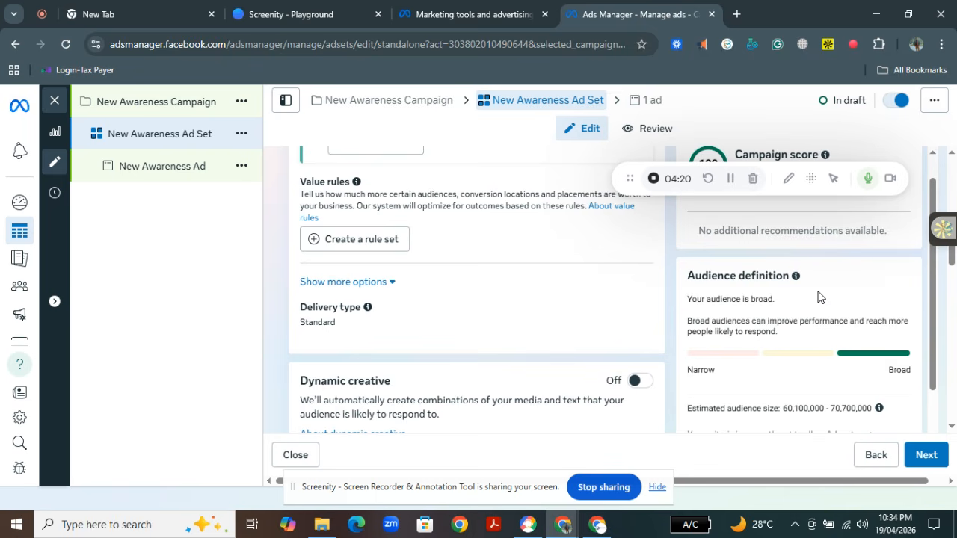
left_click_drag(955, 269, 954, 310)
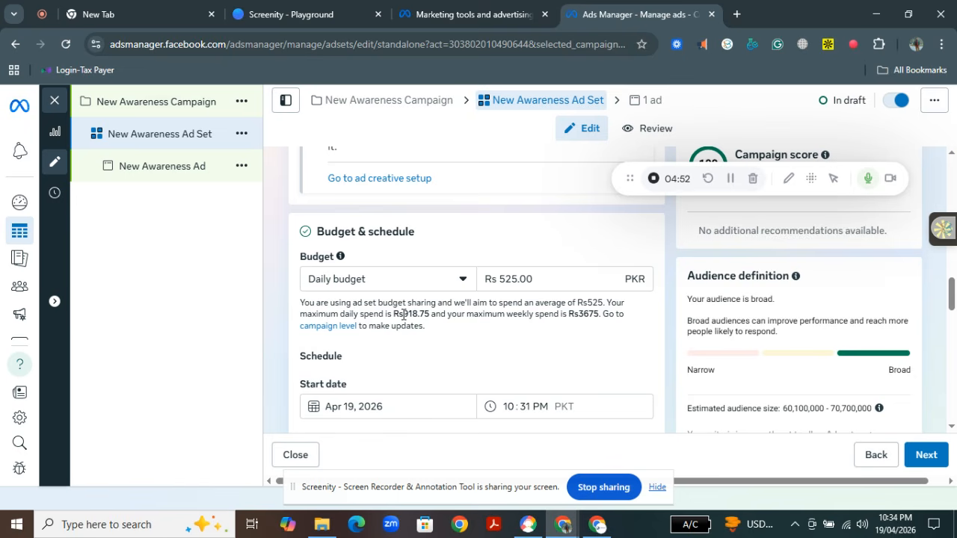
left_click_drag(404, 314, 426, 314)
left_click(461, 330)
scroll(951, 311, "down", 2)
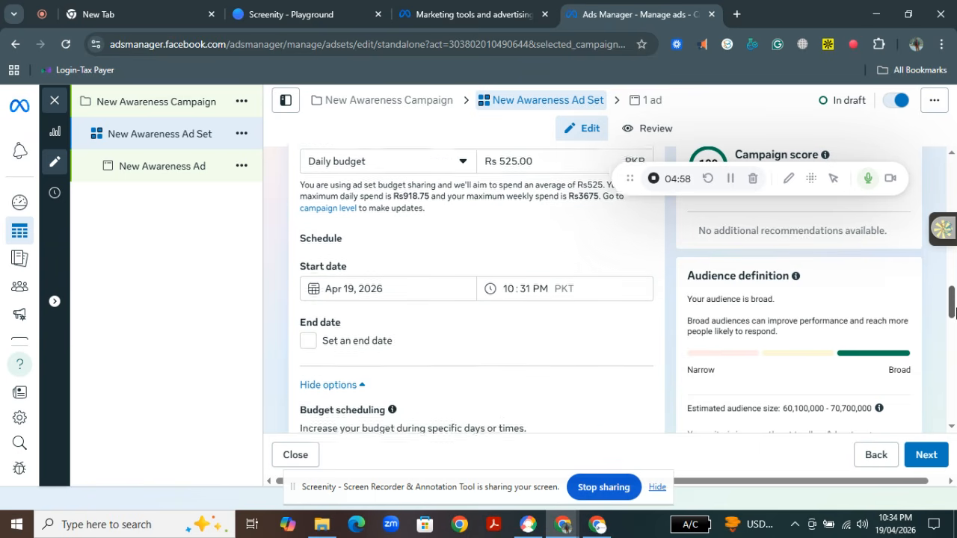
left_click_drag(956, 317, 953, 318)
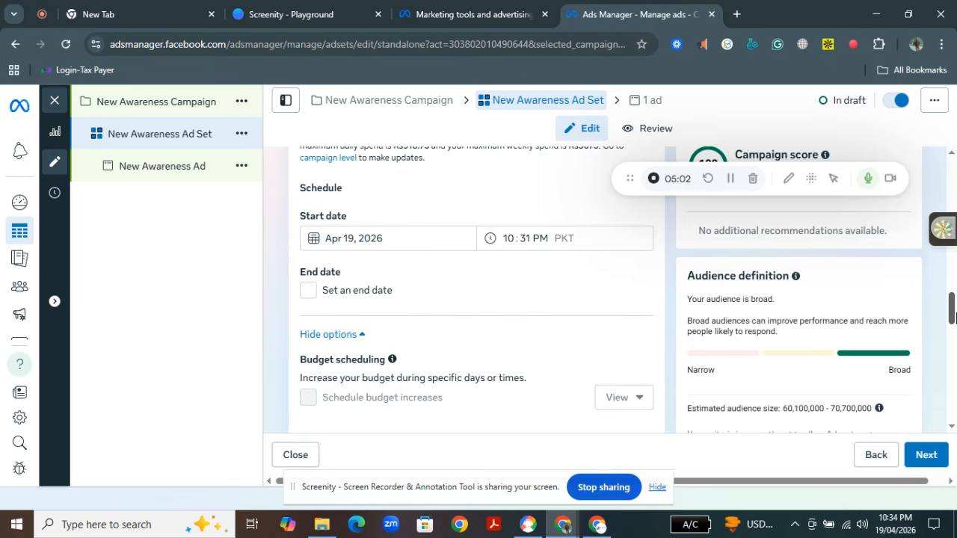
left_click_drag(954, 317, 954, 317)
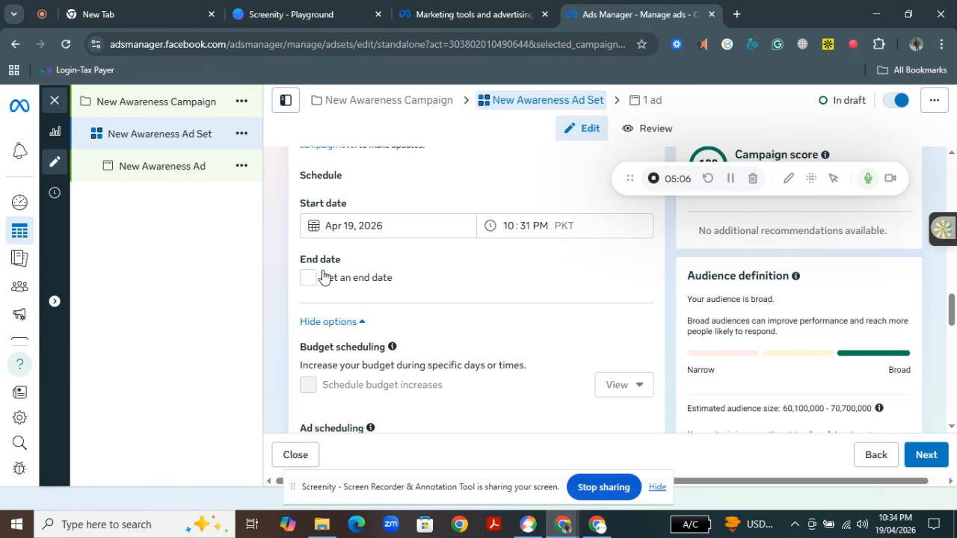
left_click_drag(954, 317, 954, 355)
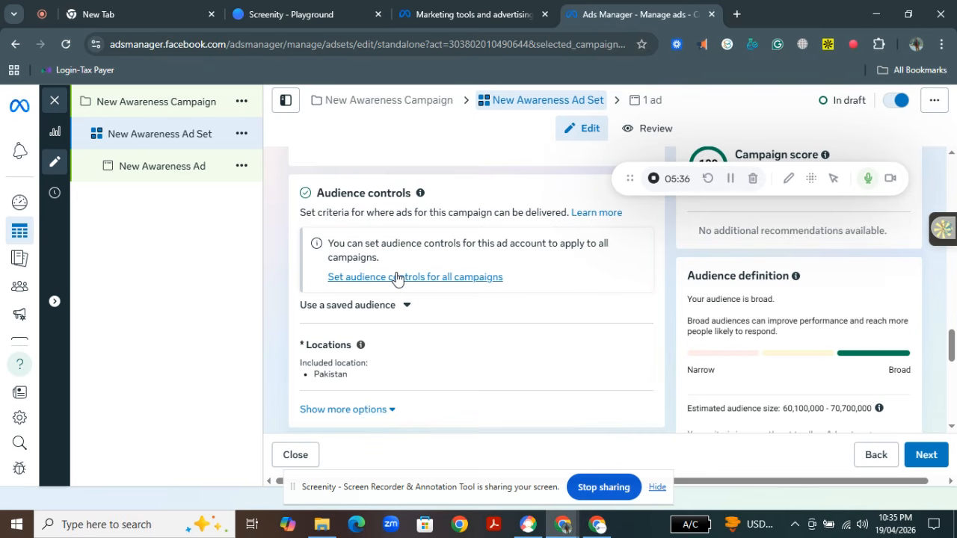
Continue to the ad level and review the ad's name, identity, creative media and tracking settings
left_click(919, 458)
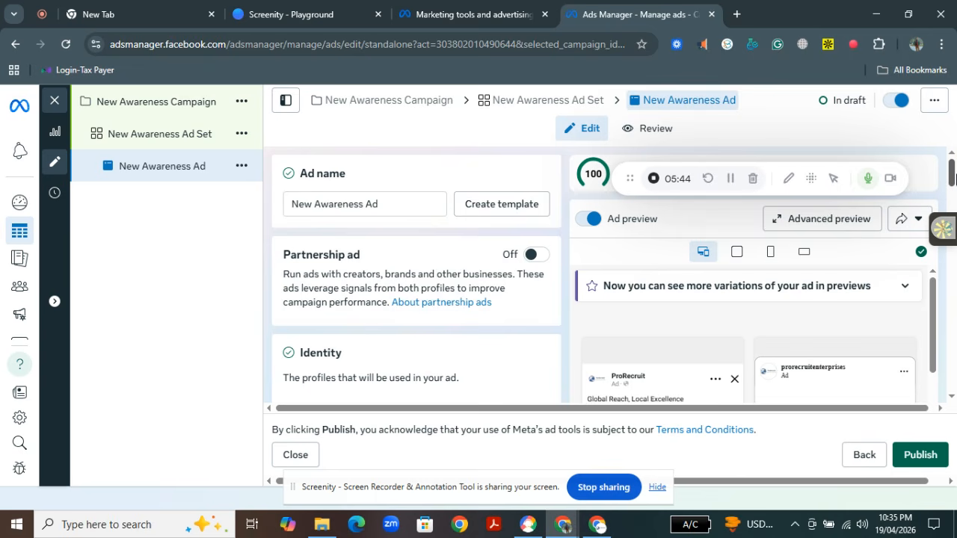
left_click_drag(953, 178, 955, 275)
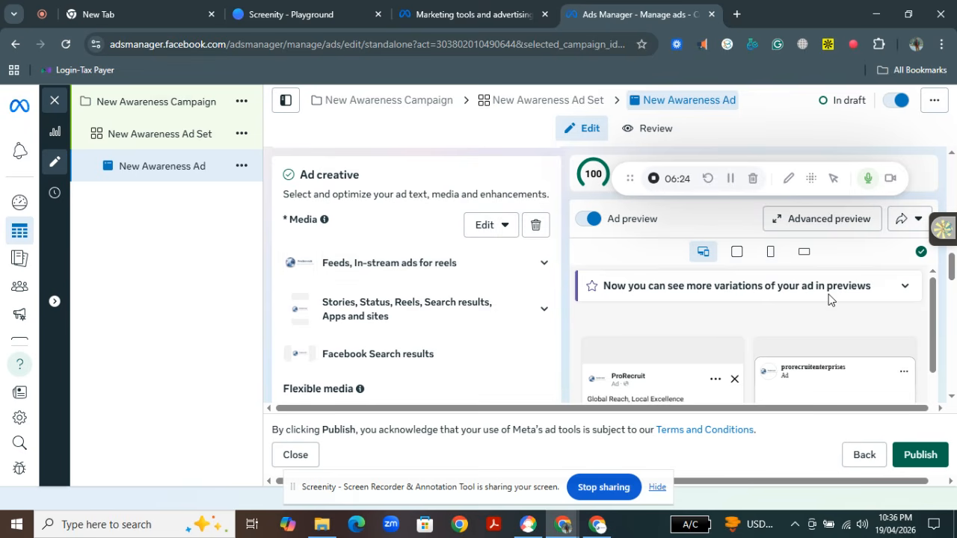
left_click_drag(950, 277, 953, 384)
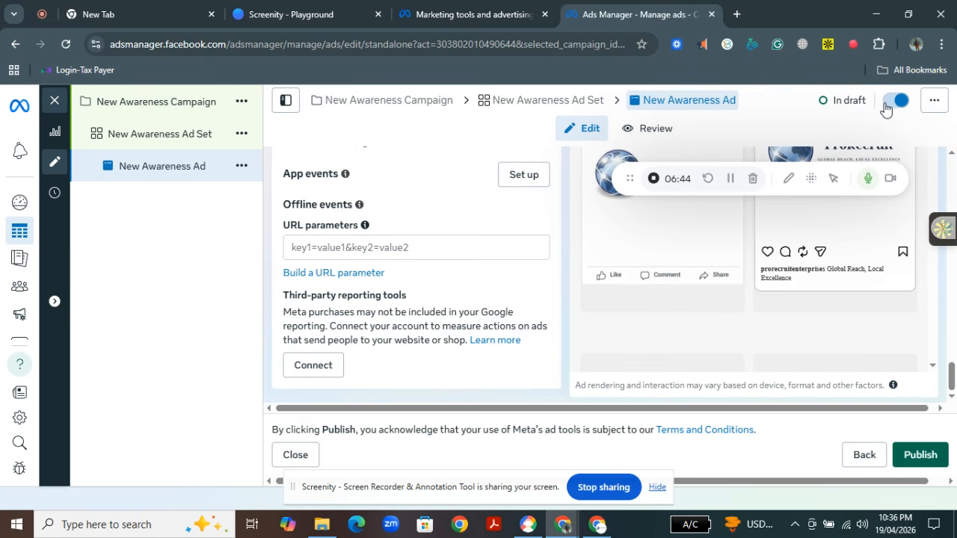
Close the ad editor without publishing, leaving the changes as drafts
left_click(305, 455)
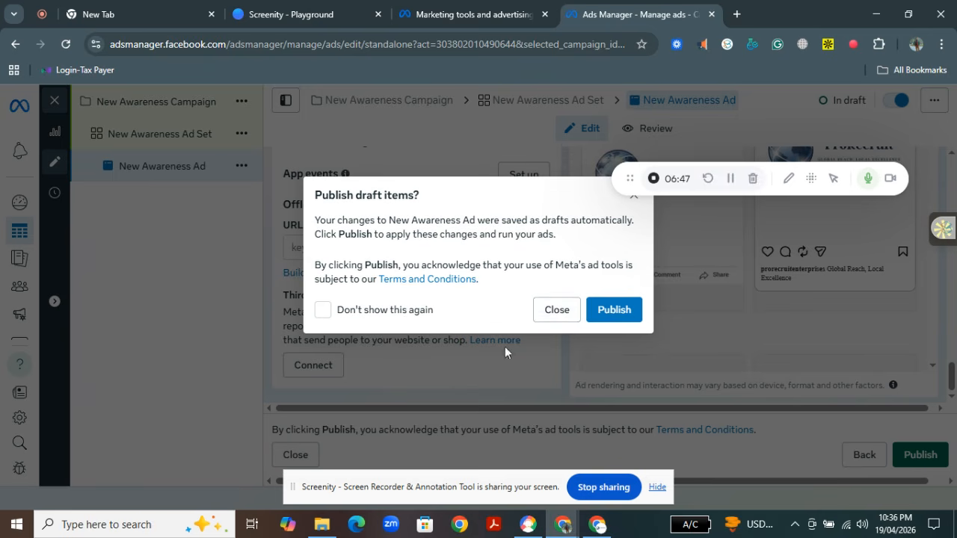
left_click(567, 316)
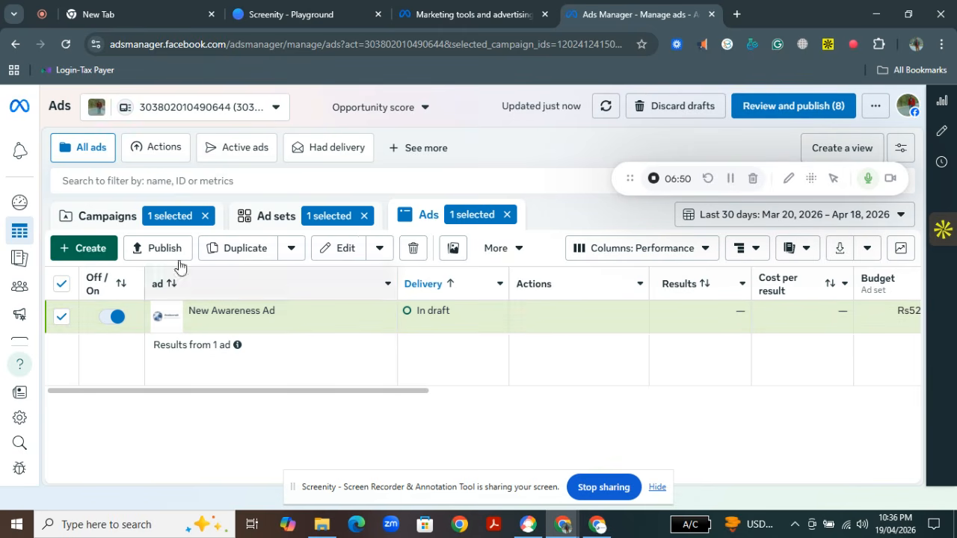
Delete the New Awareness Ad draft from the ads table
left_click(91, 248)
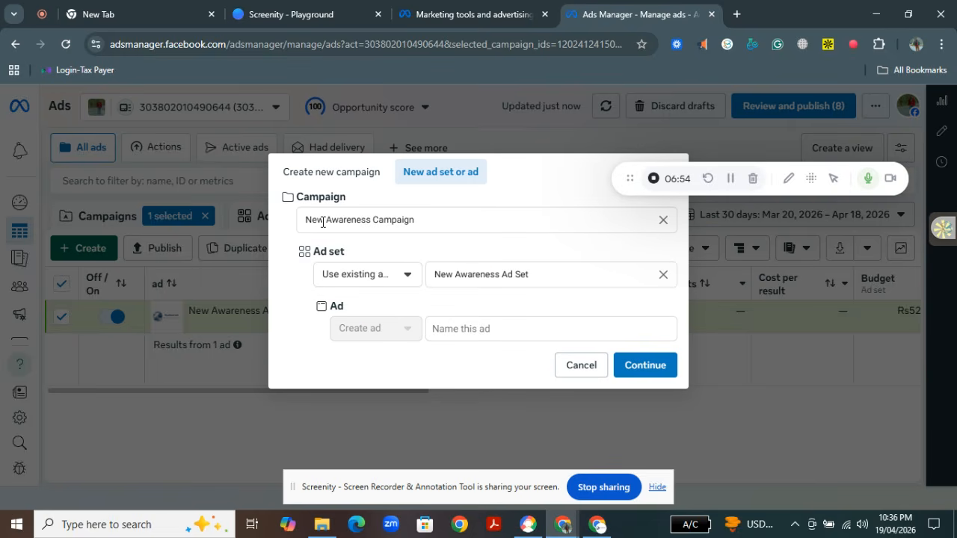
left_click(582, 365)
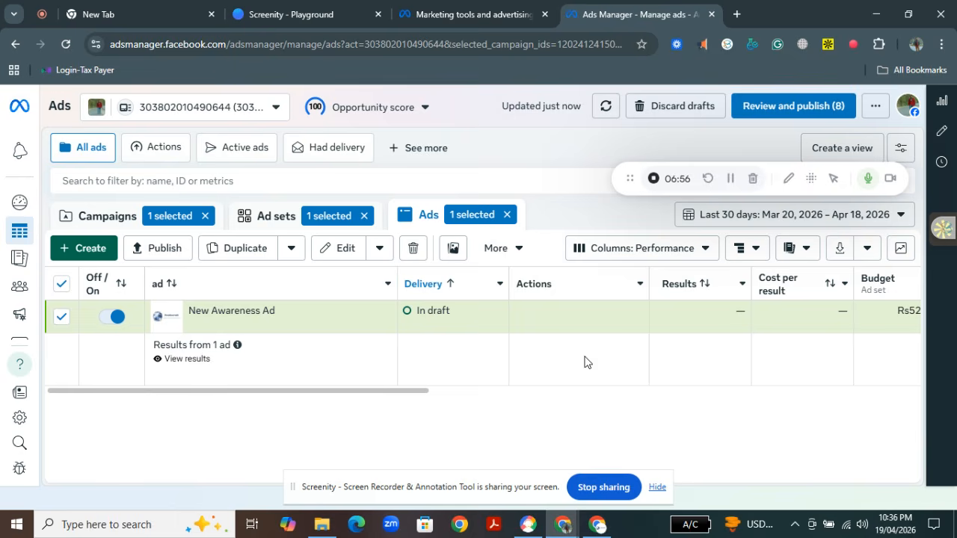
left_click(412, 248)
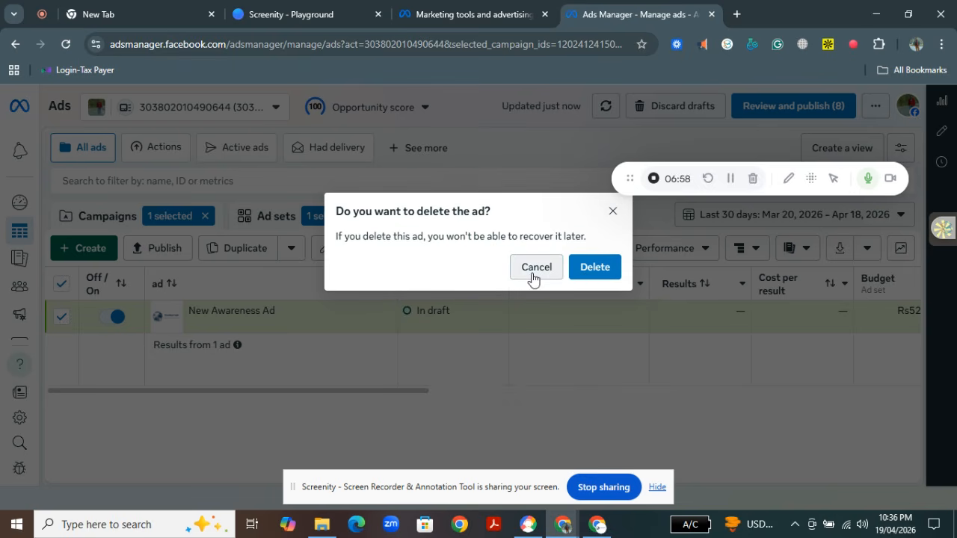
left_click(588, 274)
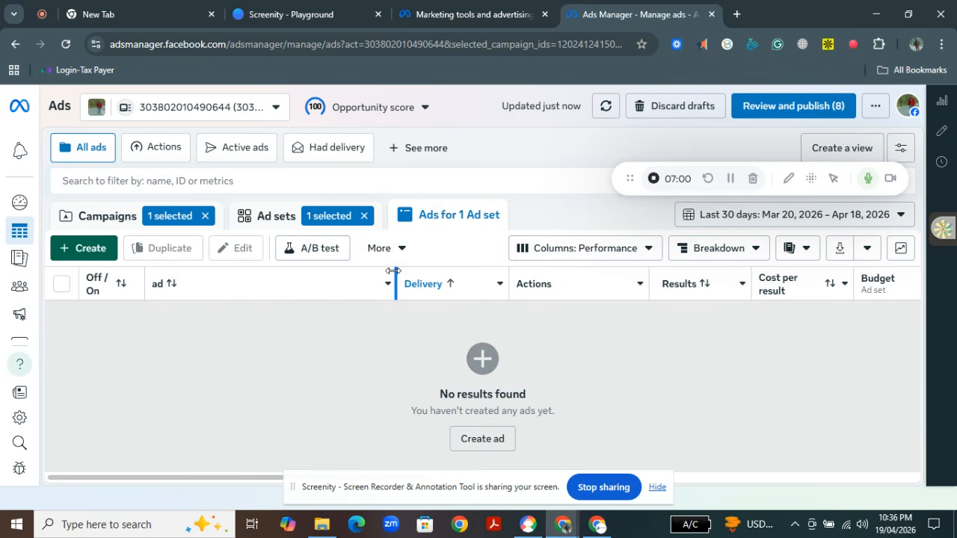
Clear the campaign and ad set selections so all ads are listed
left_click(91, 246)
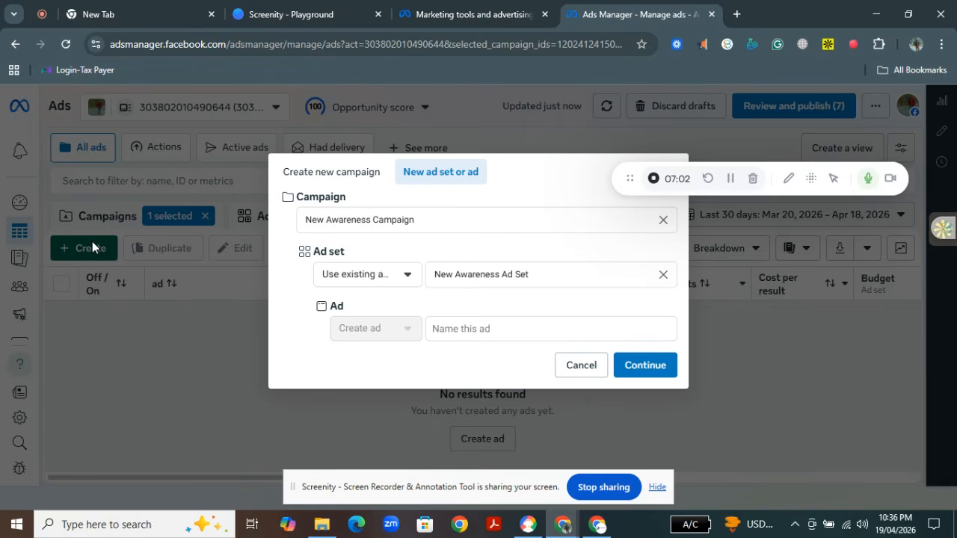
left_click(581, 364)
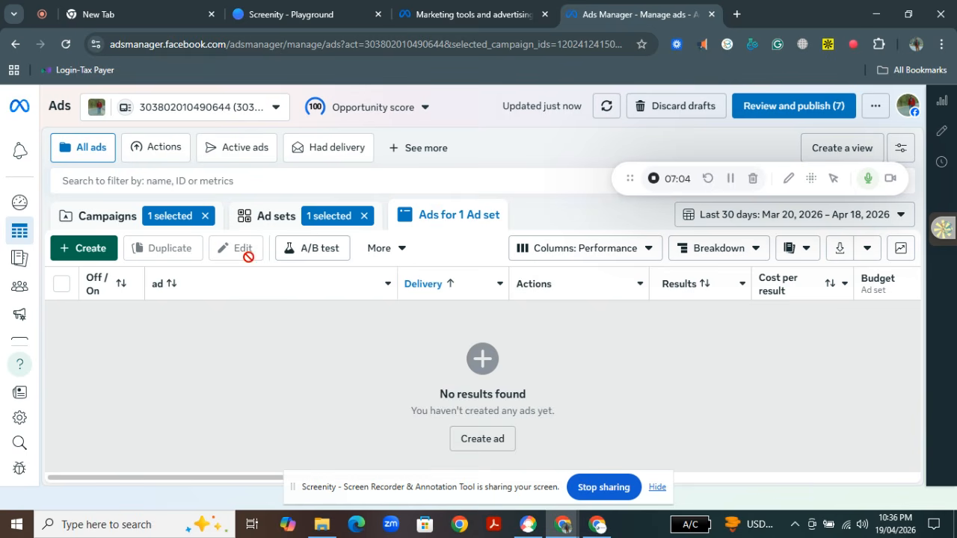
left_click(205, 215)
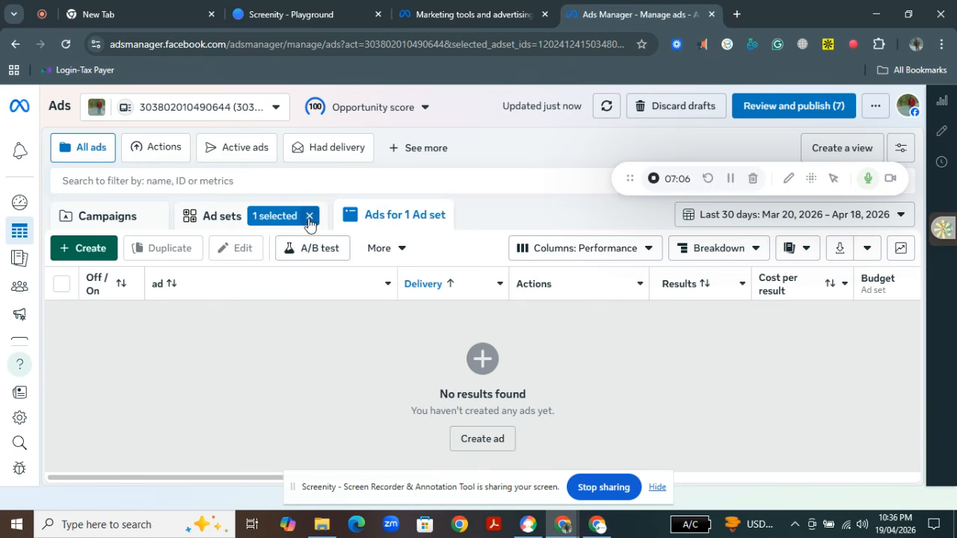
left_click(309, 216)
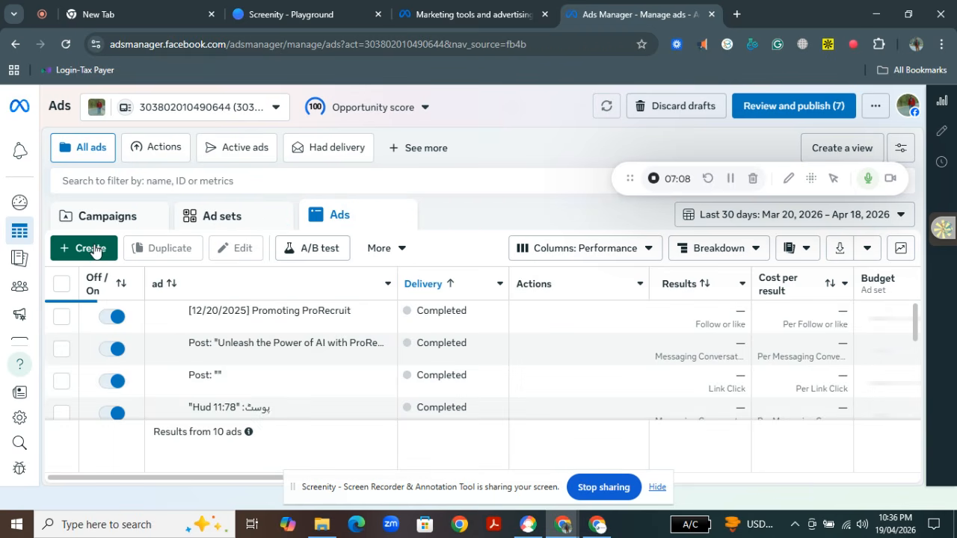
Start creating a new campaign and examine the Traffic objective's description and uses
left_click(92, 249)
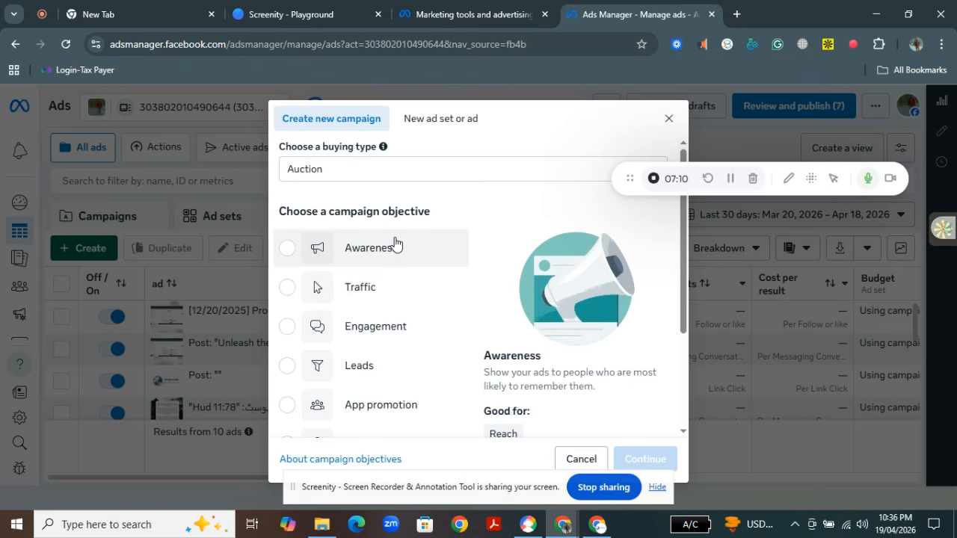
left_click(387, 305)
left_click_drag(682, 283, 685, 371)
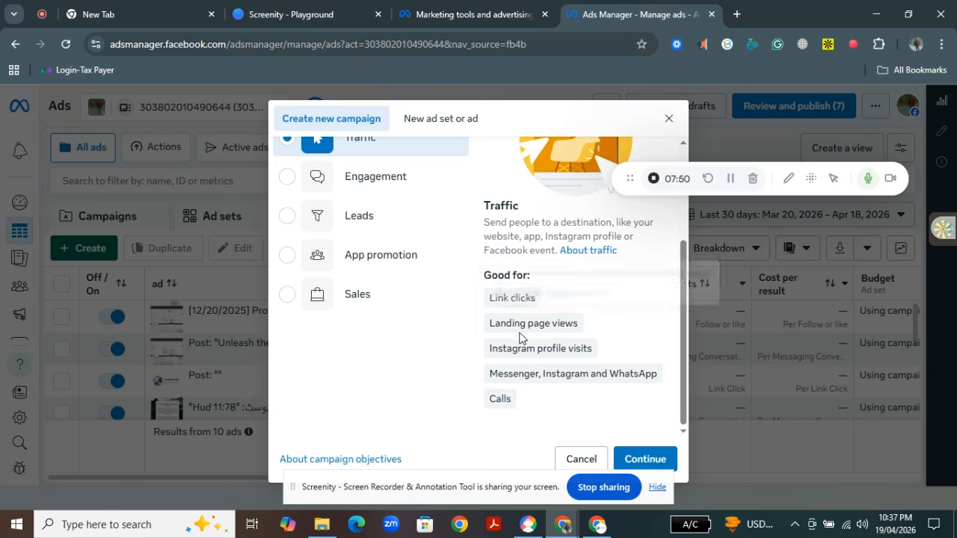
mouse_move(521, 338)
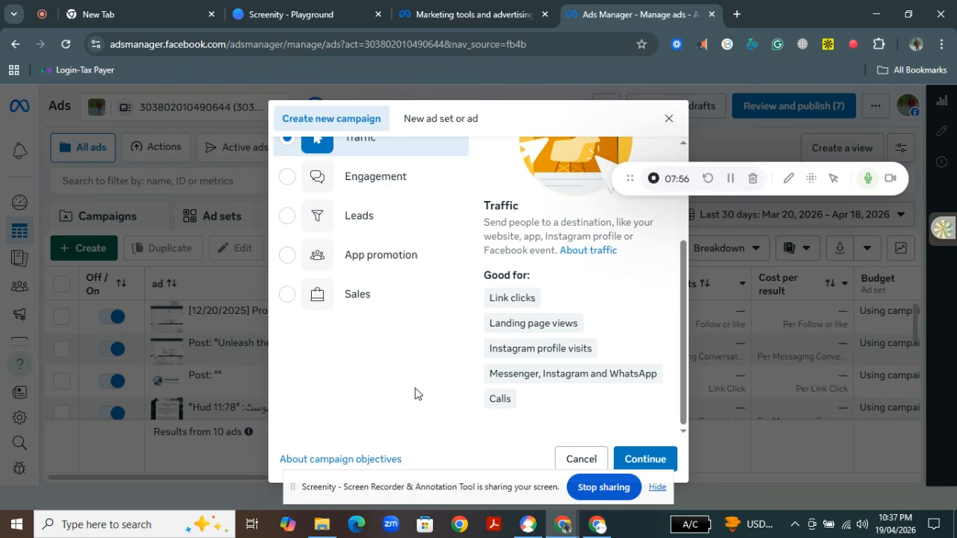
mouse_move(500, 414)
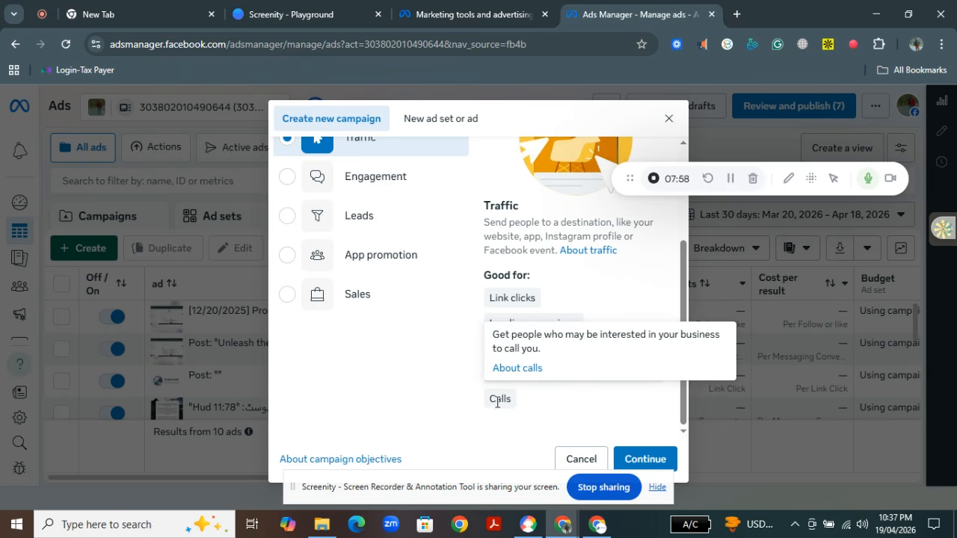
Compare the Engagement, Leads, App promotion and Sales campaign objectives by selecting each in turn
left_click(353, 175)
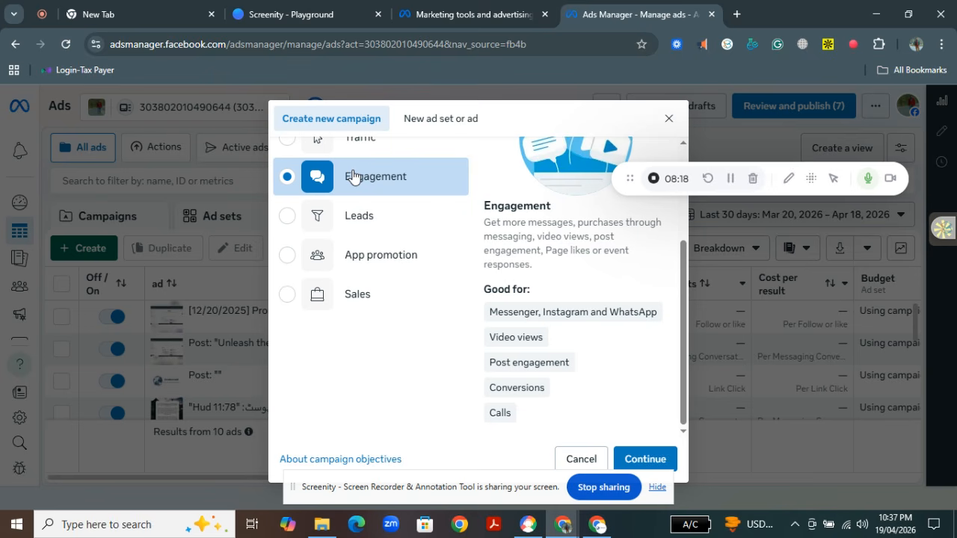
left_click(355, 221)
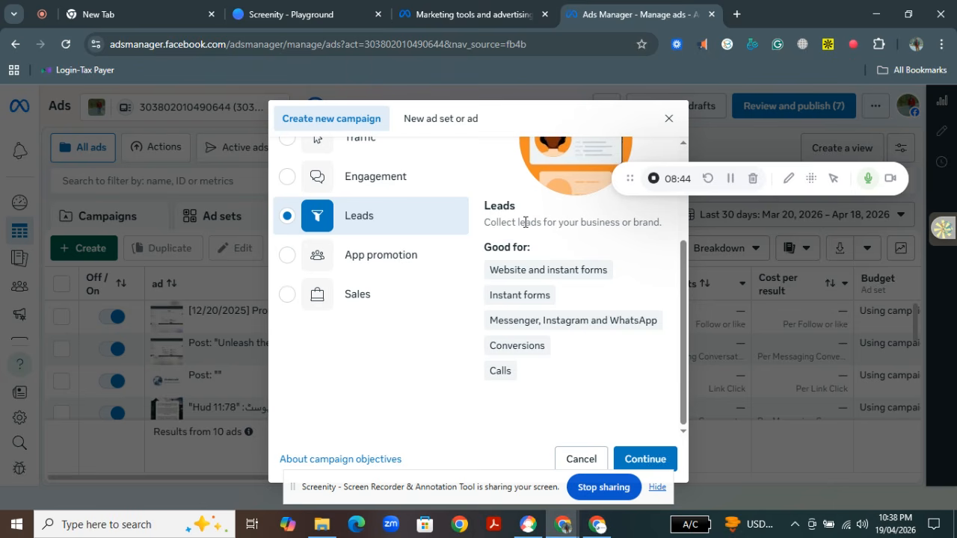
left_click(395, 255)
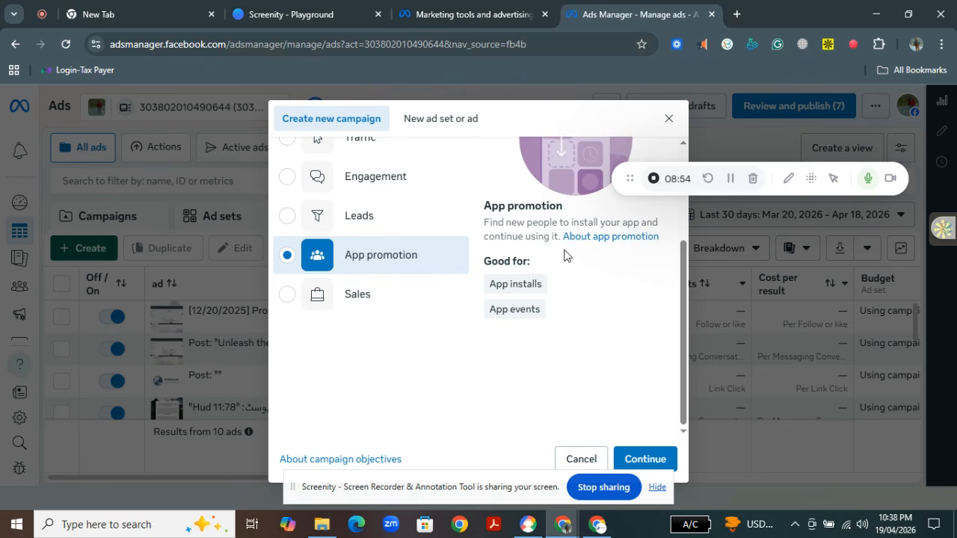
left_click(316, 306)
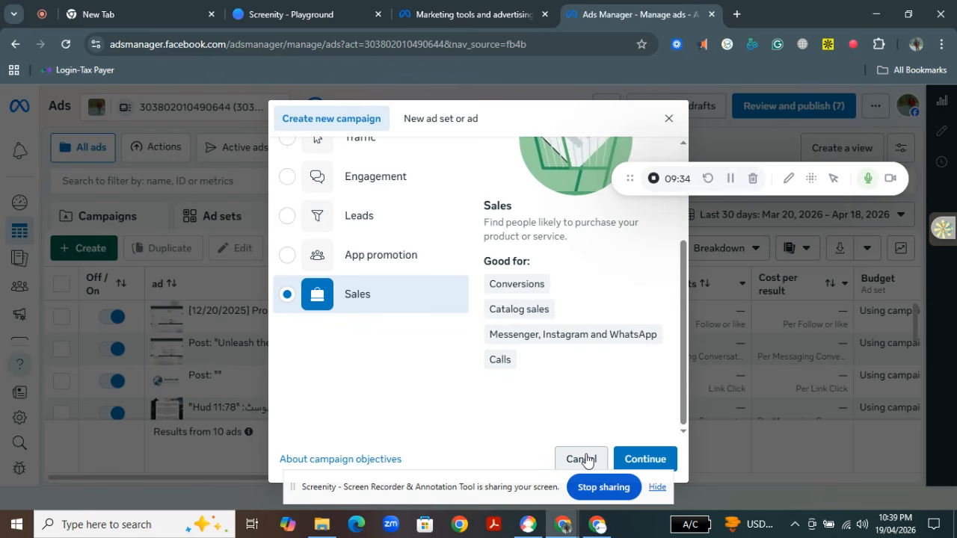
left_click_drag(684, 385, 686, 309)
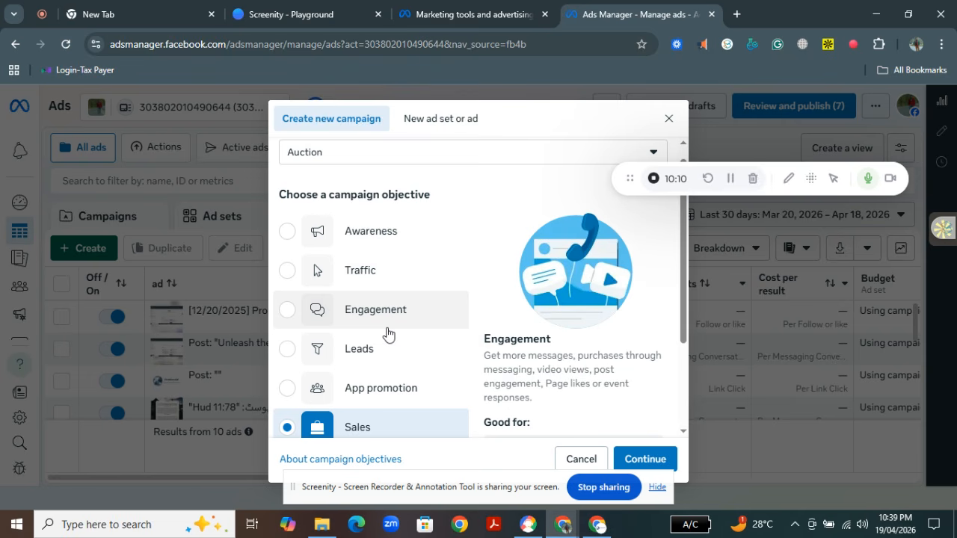
left_click(752, 179)
left_click(494, 324)
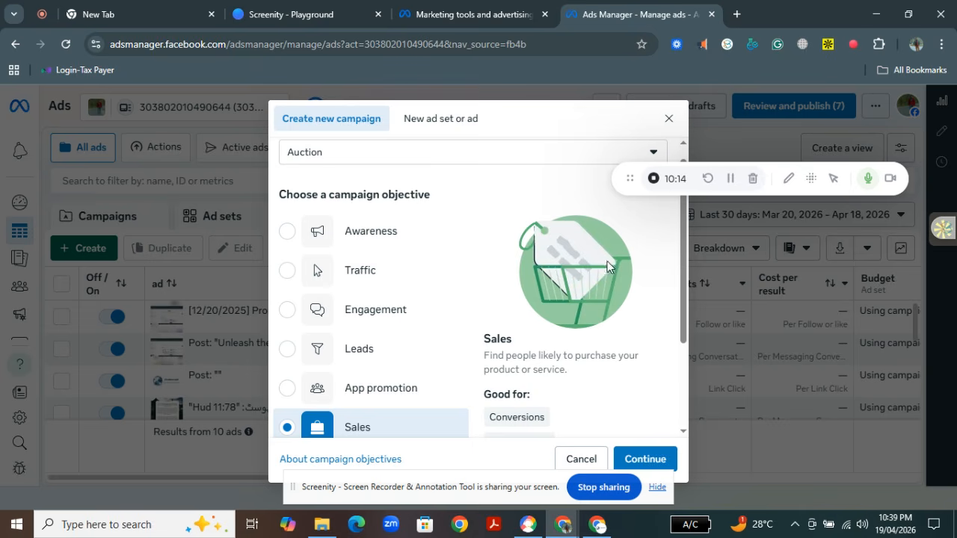